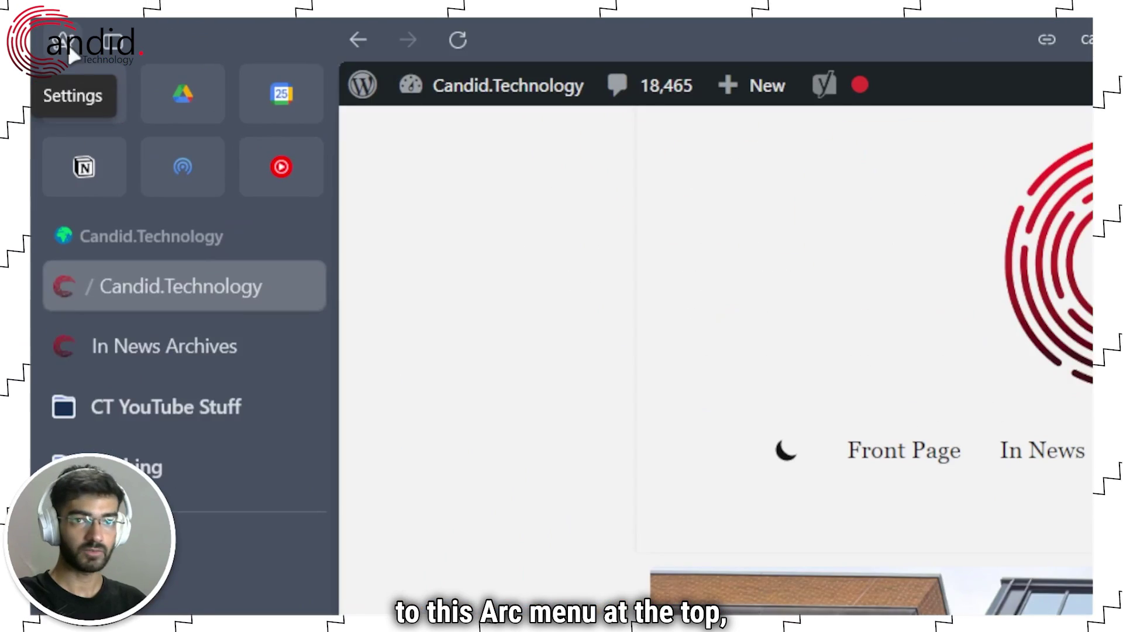
Step: Open Arc's Settings from the top-left Arc menu
left_click(48, 32)
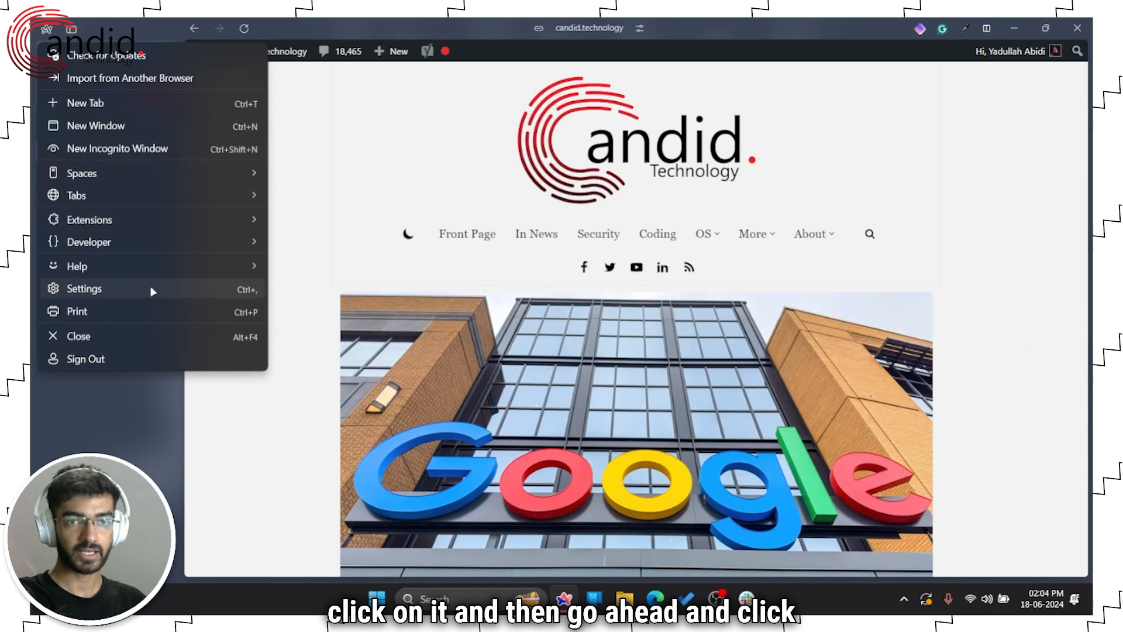
left_click(152, 291)
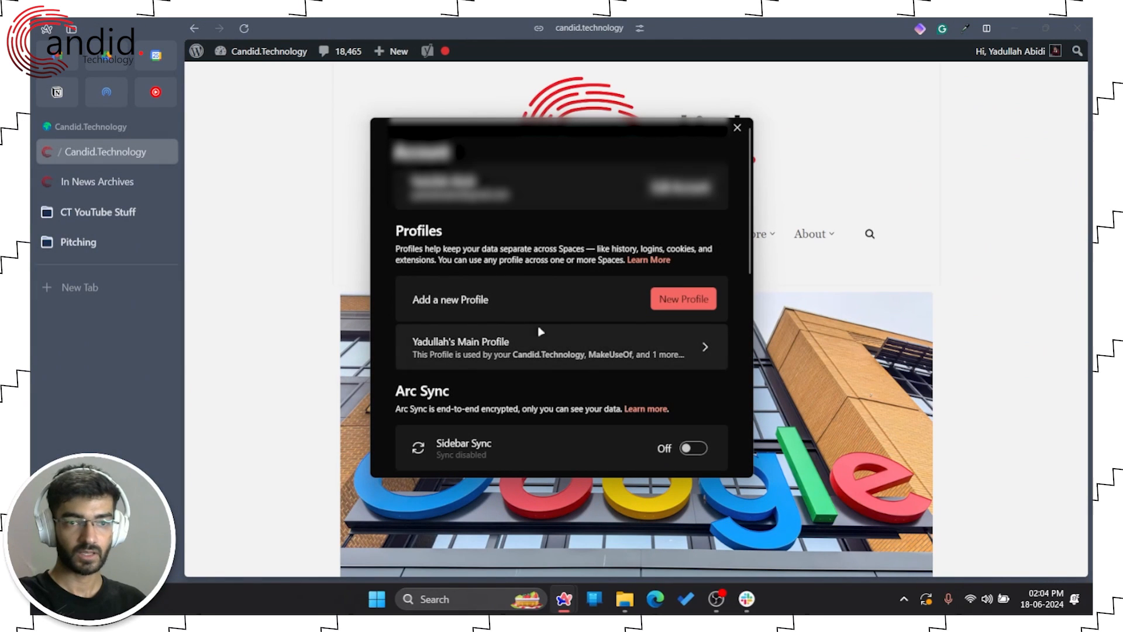
scroll(618, 278, "down", 1)
scroll(617, 276, "down", 3)
scroll(617, 274, "down", 3)
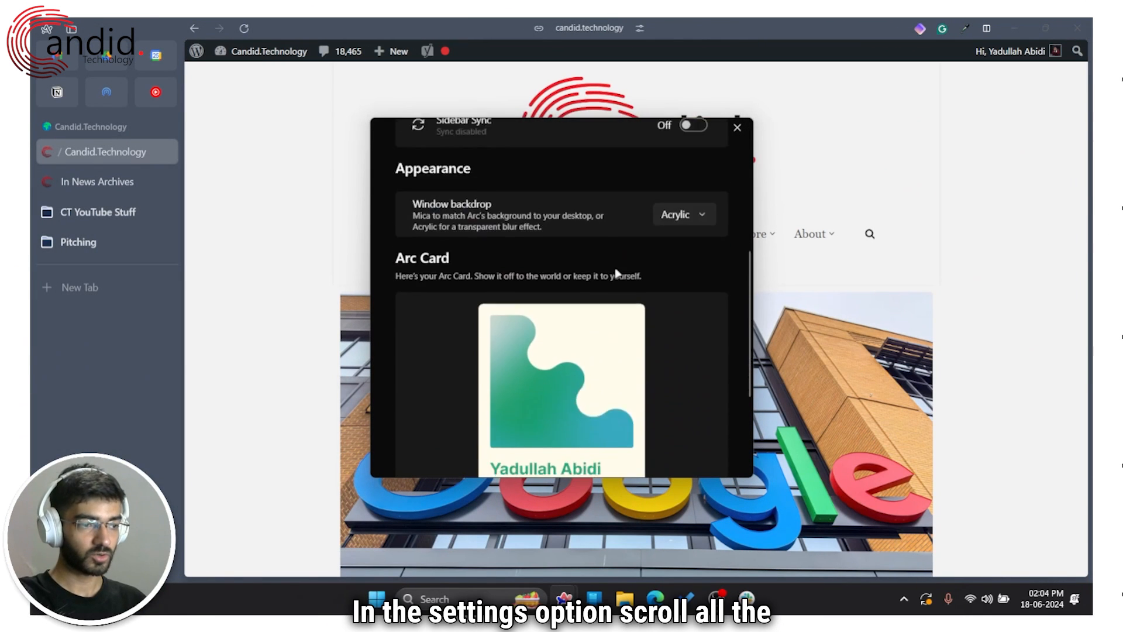
scroll(617, 275, "down", 2)
scroll(614, 275, "up", 4)
scroll(602, 276, "up", 1)
scroll(596, 275, "up", 2)
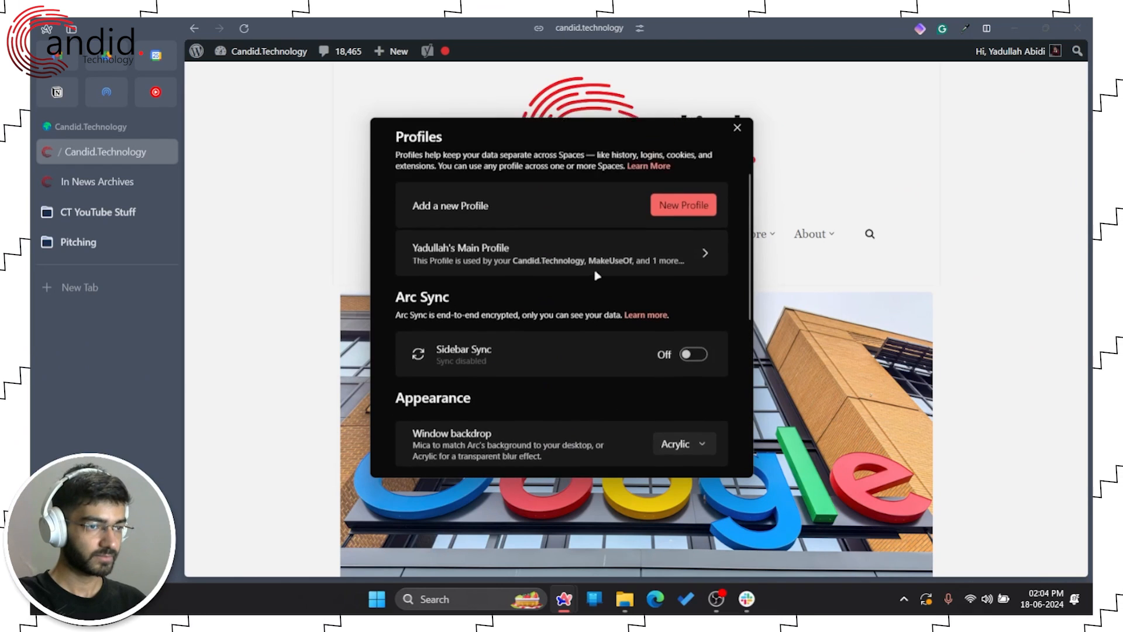
scroll(596, 276, "up", 1)
scroll(596, 276, "up", 2)
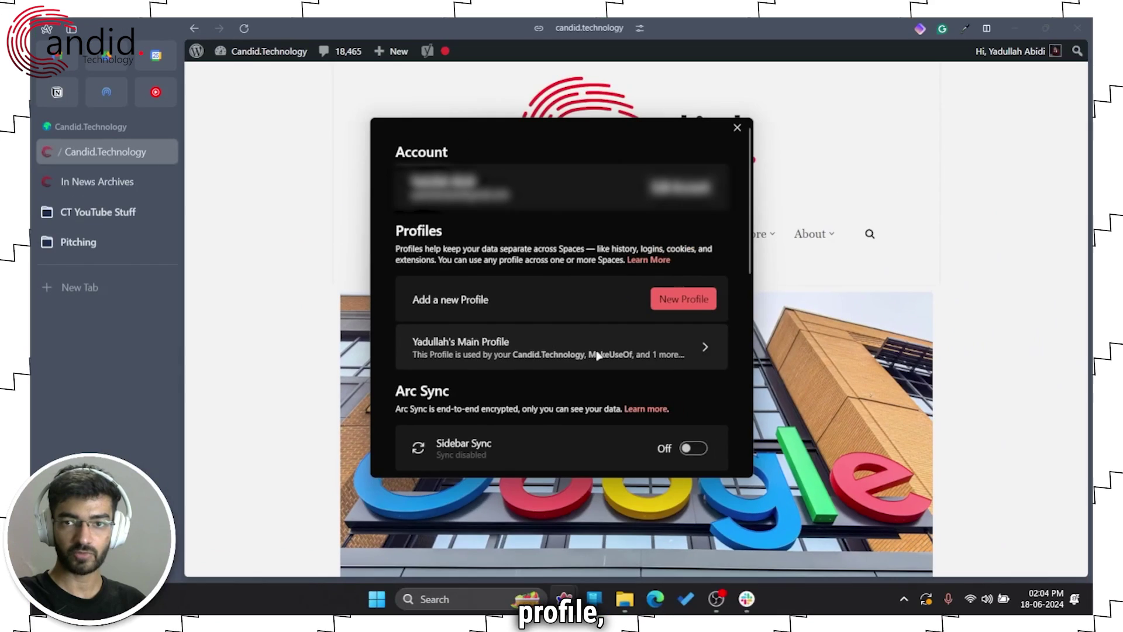
Step: Go into the main profile's settings and choose Clear Browsing Data
left_click(597, 349)
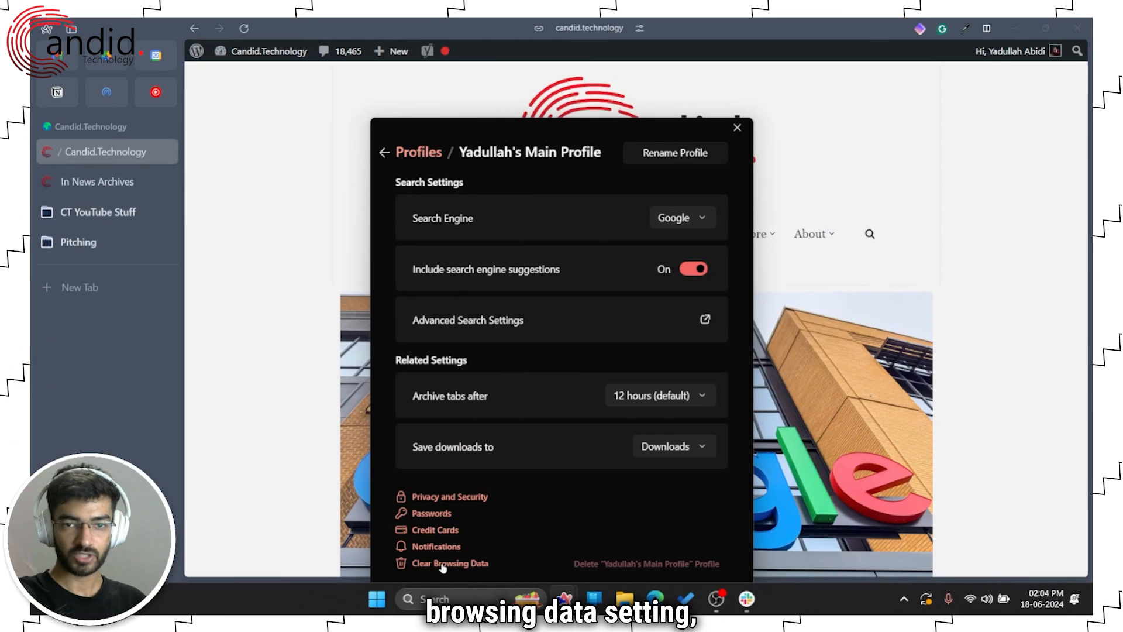
left_click(443, 564)
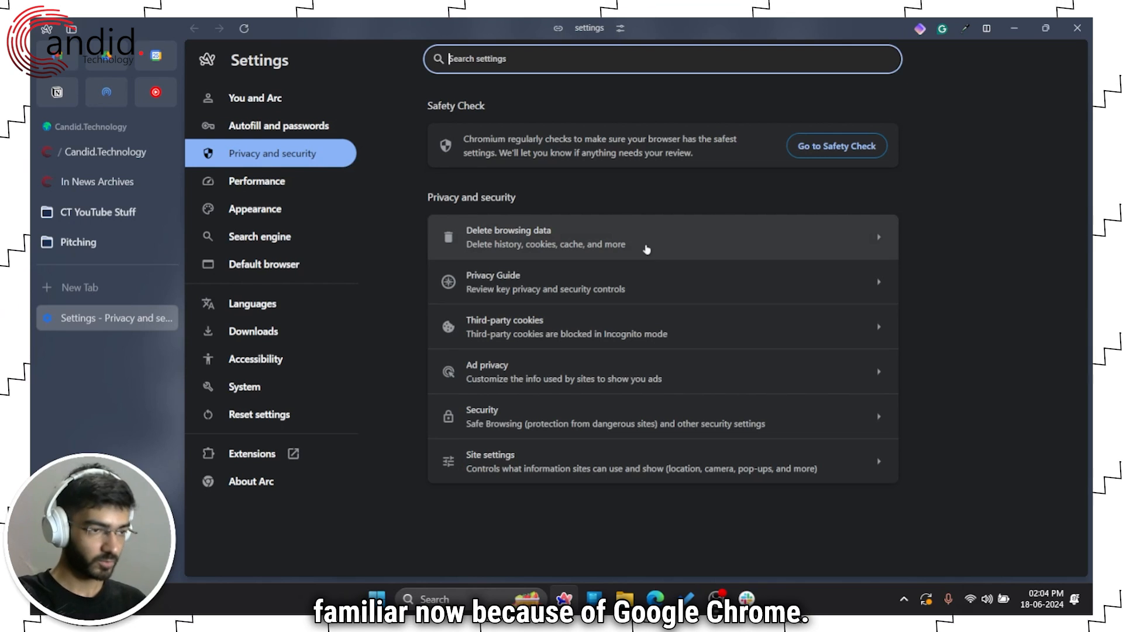
Step: Bring up Delete browsing data with the Basic time range set to All time
left_click(624, 242)
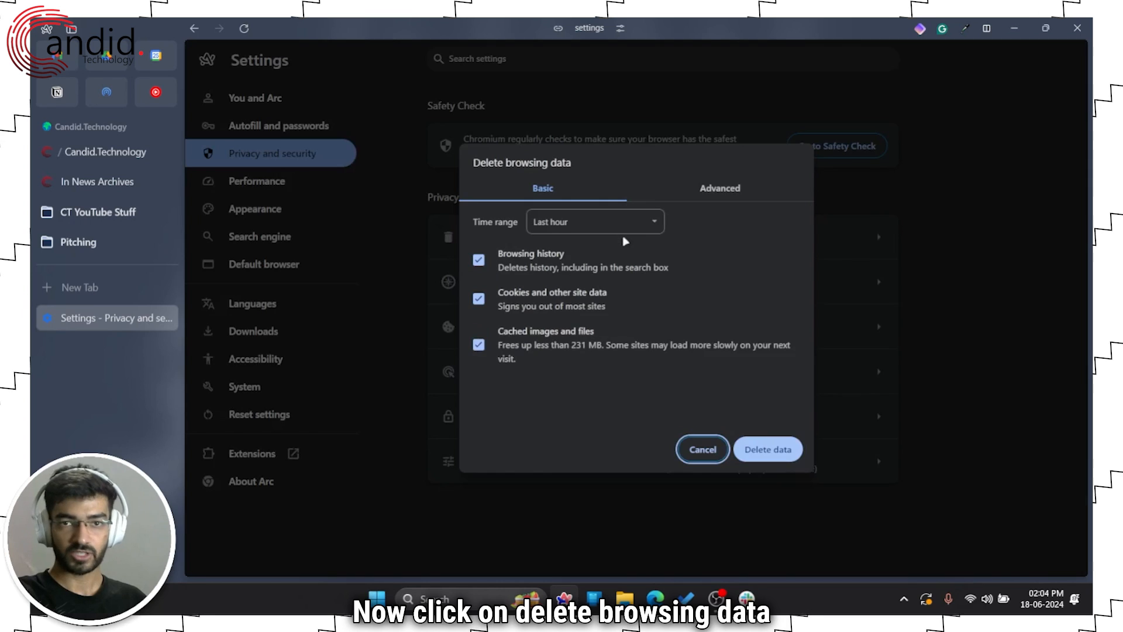
left_click(654, 224)
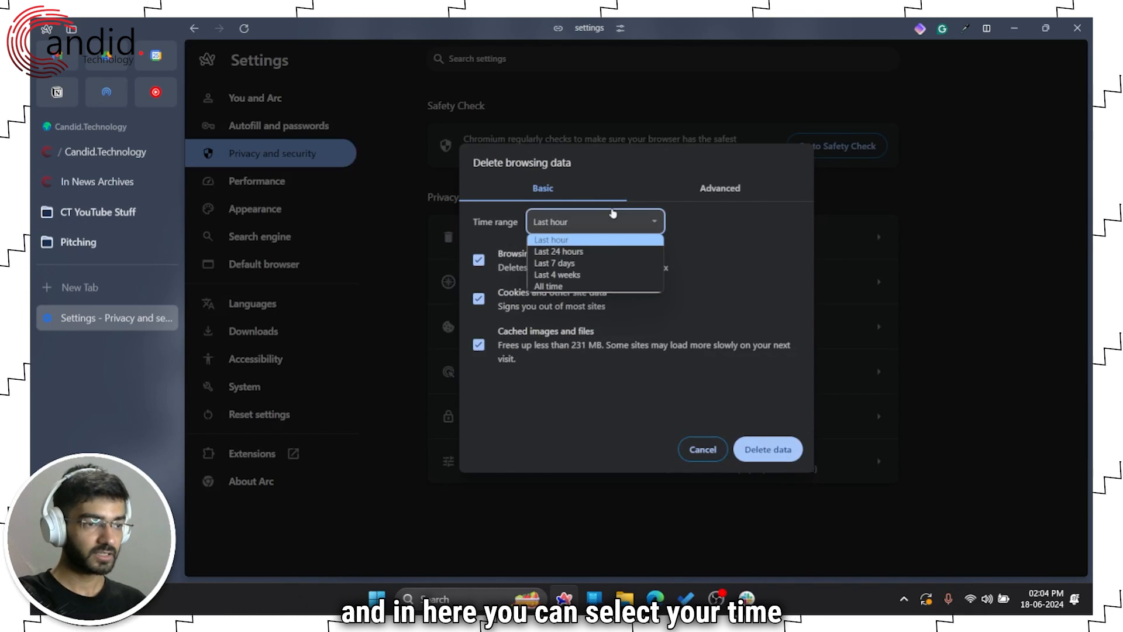
left_click(624, 287)
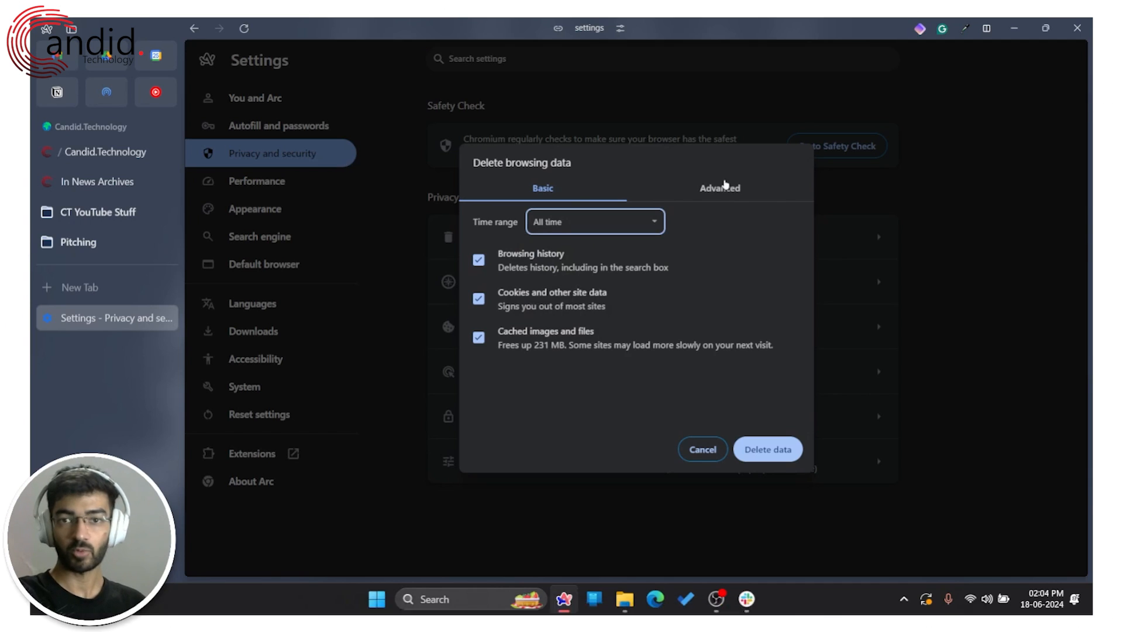
Step: Switch to the Advanced data-type list with its time range set to All time
left_click(726, 195)
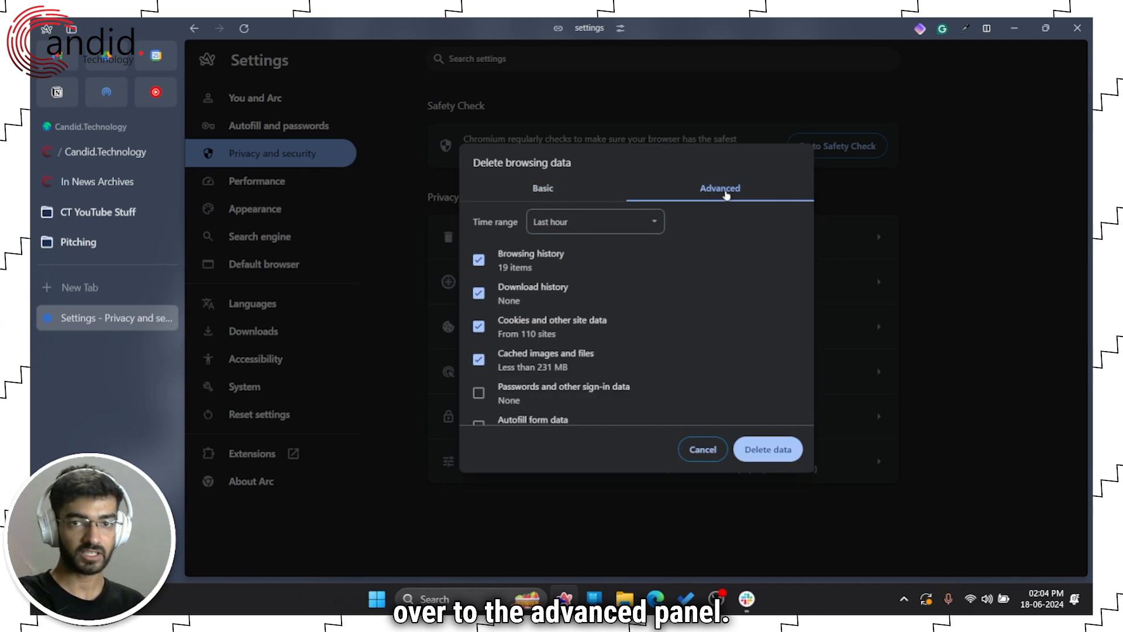
left_click(562, 225)
left_click(598, 287)
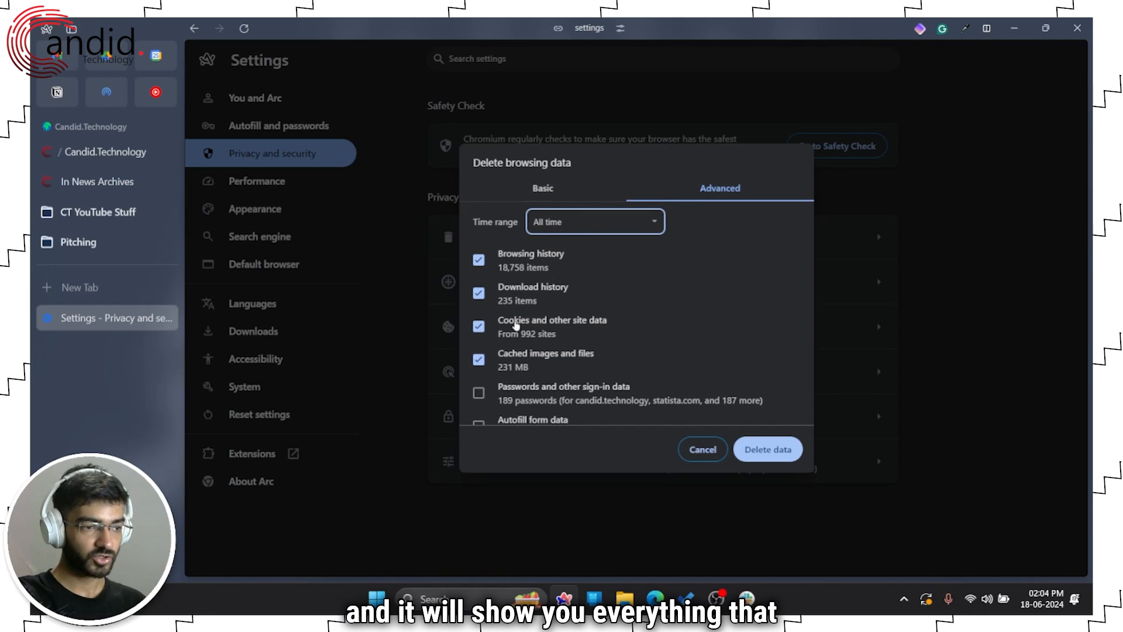
scroll(560, 361, "down", 3)
scroll(559, 361, "up", 3)
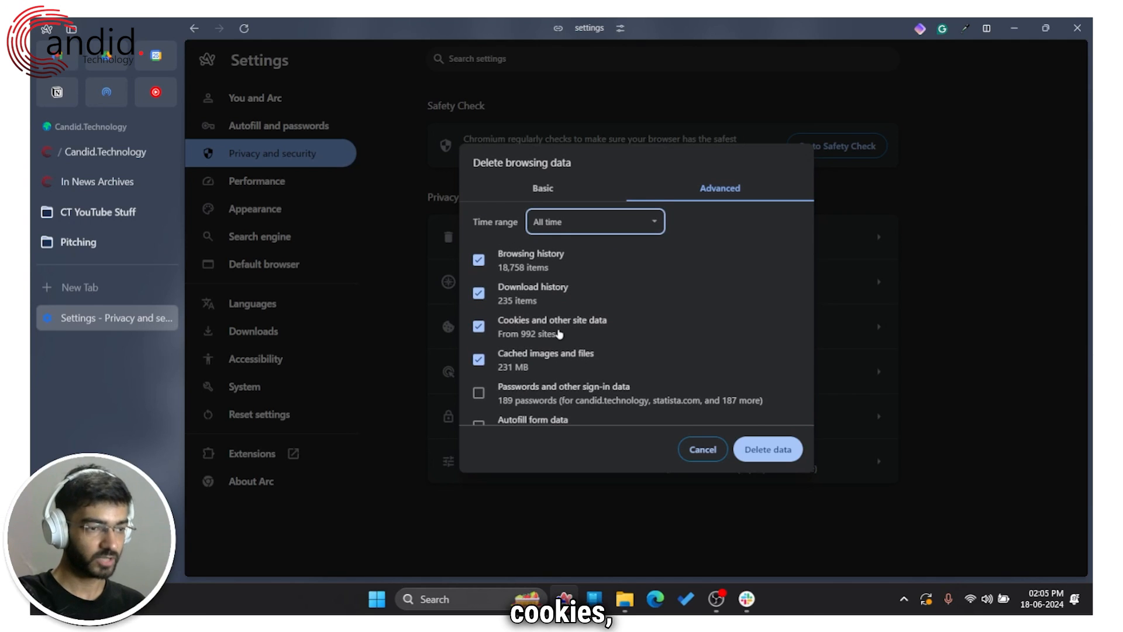
scroll(562, 329, "down", 2)
scroll(530, 318, "down", 1)
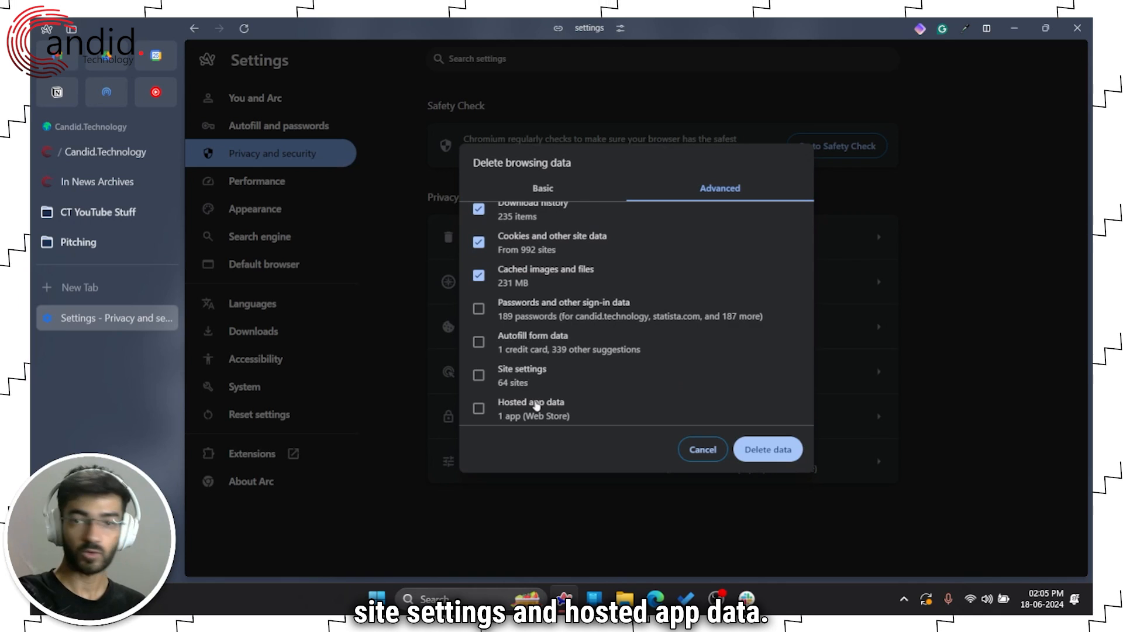
Step: Include Site settings and Hosted app data in the deletion
left_click(570, 371)
left_click(529, 412)
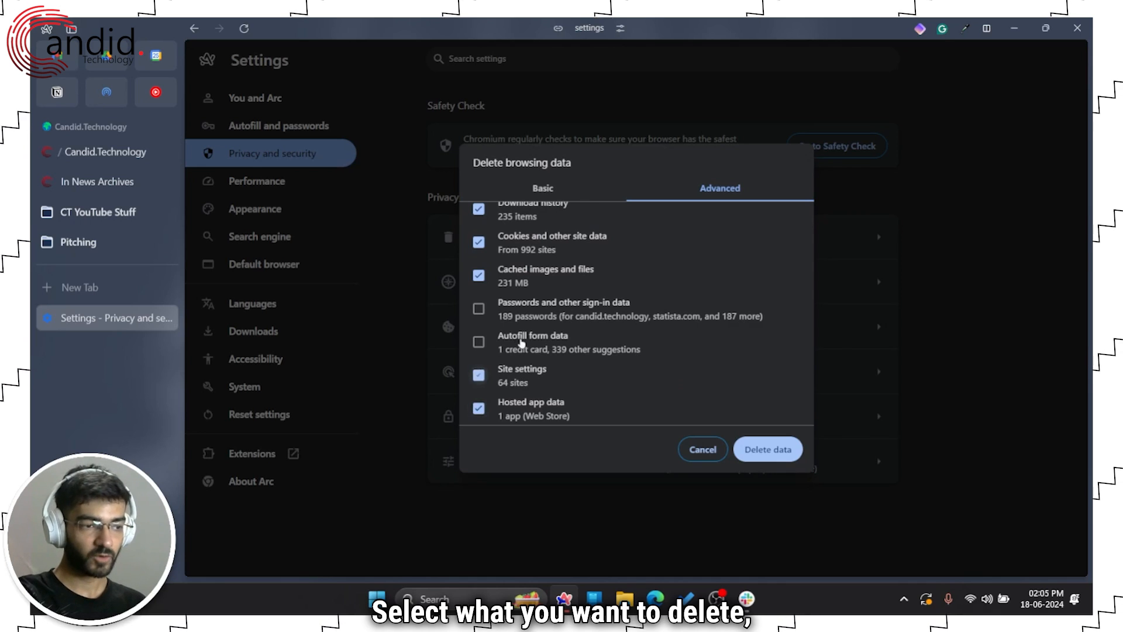
scroll(660, 326, "up", 2)
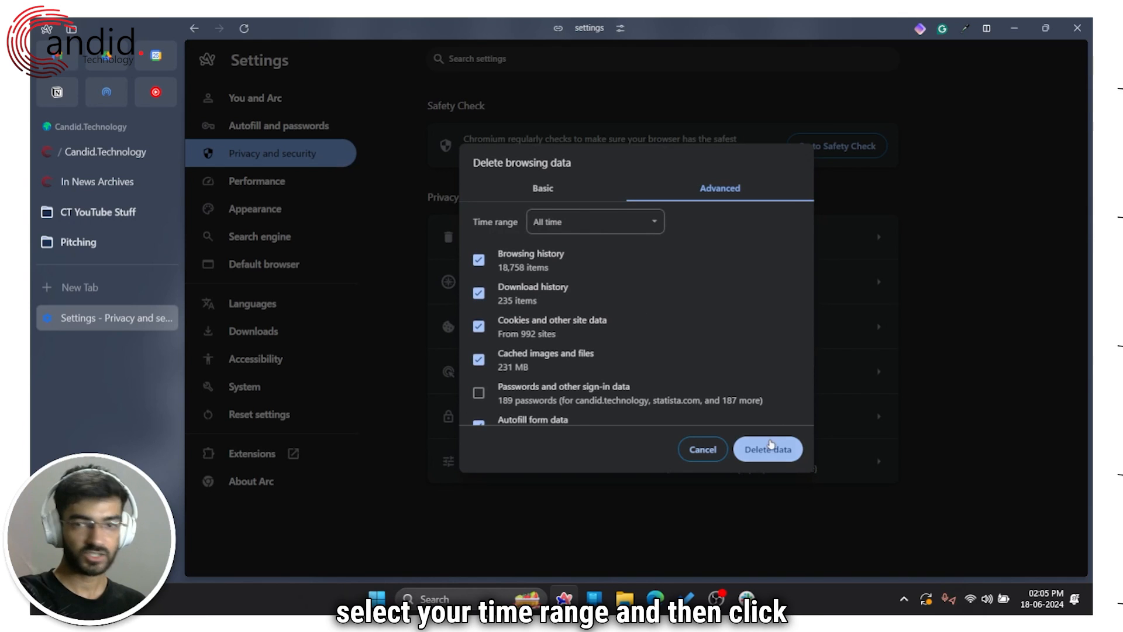